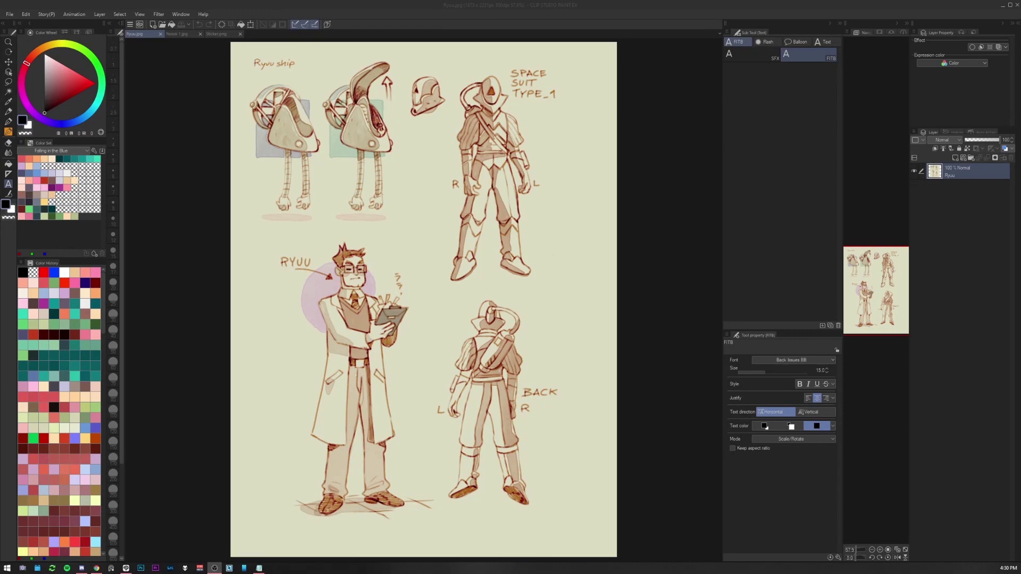
- Switch from the Ryuu character sheet to the Rosso 1.jpg document, then to Sticker.png
left_click(179, 34)
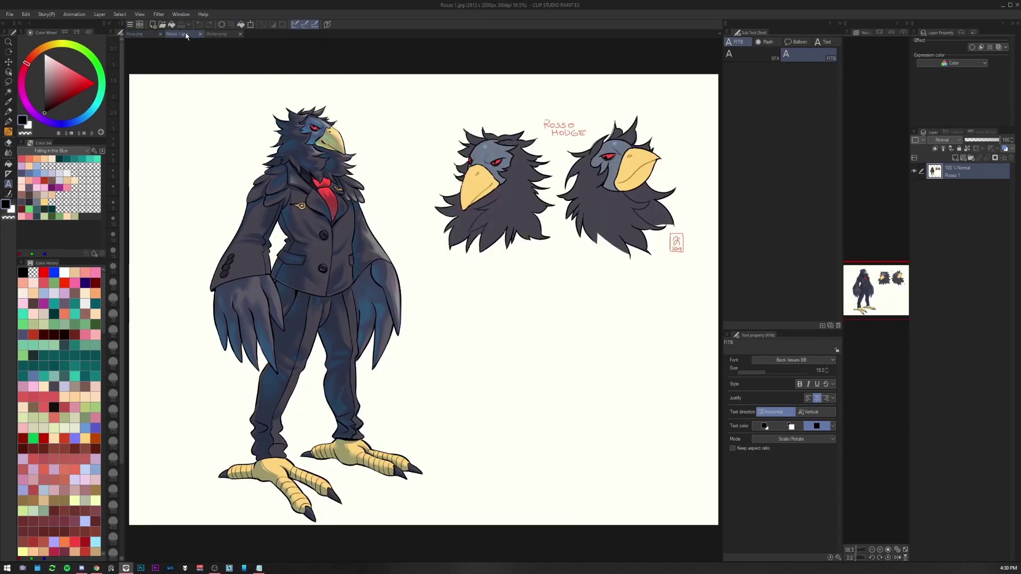
left_click(221, 35)
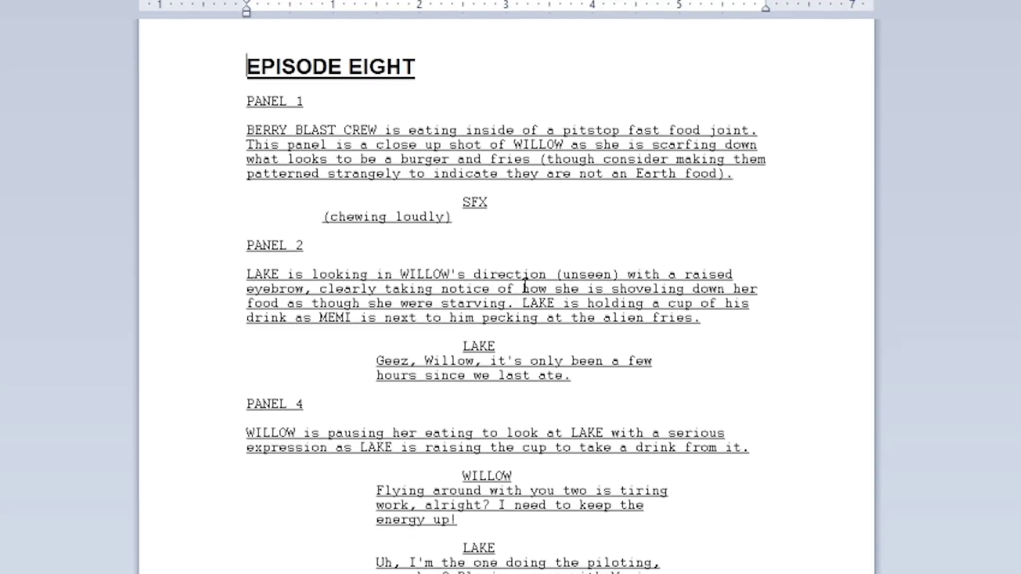
scroll(507, 287, "down", 5)
scroll(507, 287, "down", 10)
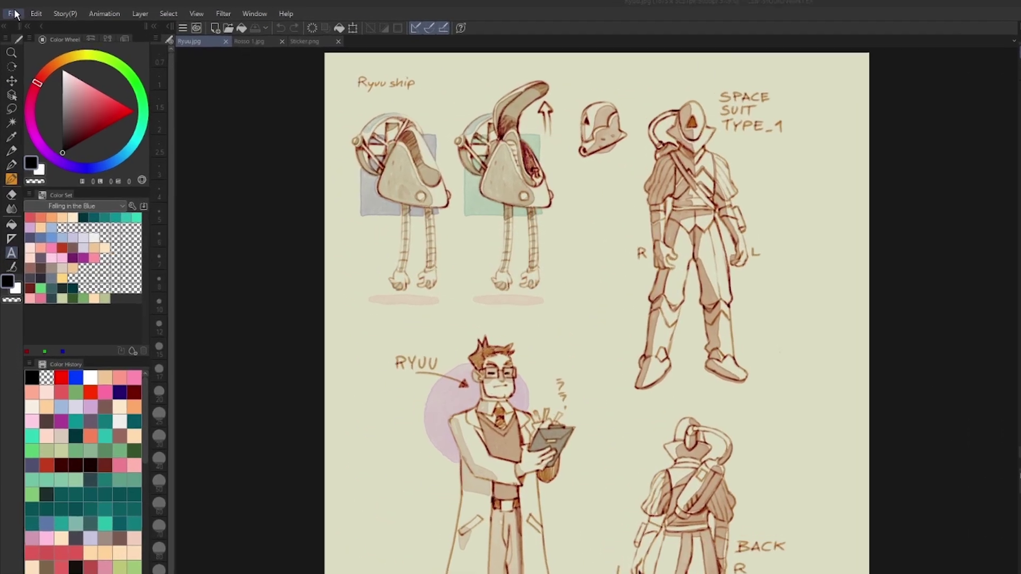
- Start a new canvas from the Webtoon preset (1600 × 30000 px, 300 dpi) and select the Width value
left_click(11, 15)
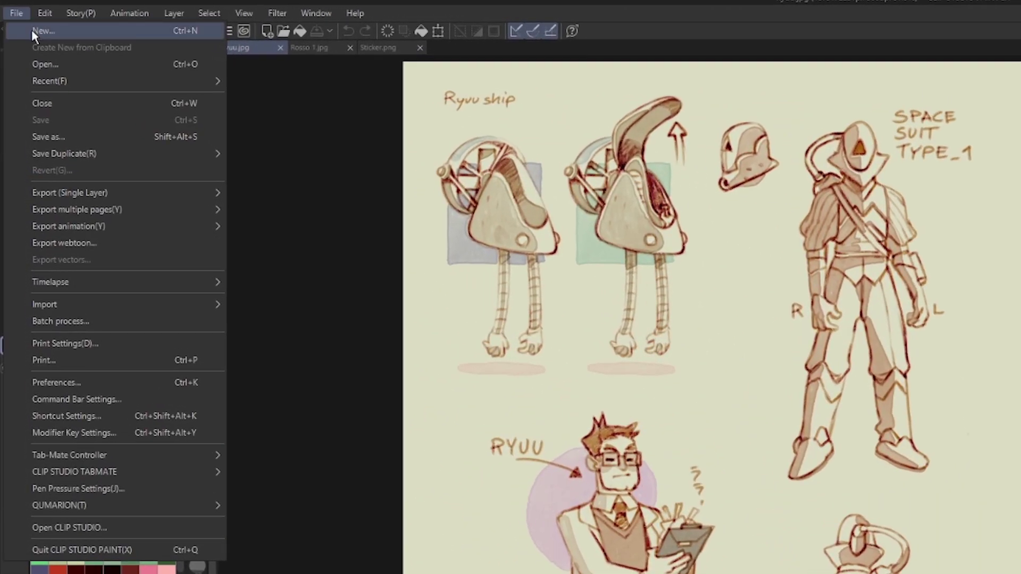
left_click(32, 31)
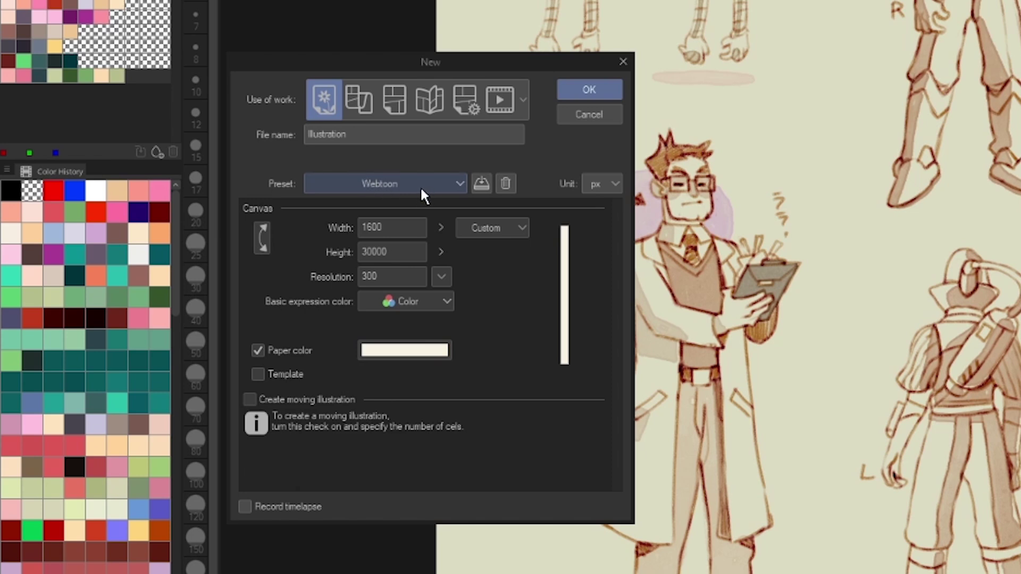
double_click(391, 226)
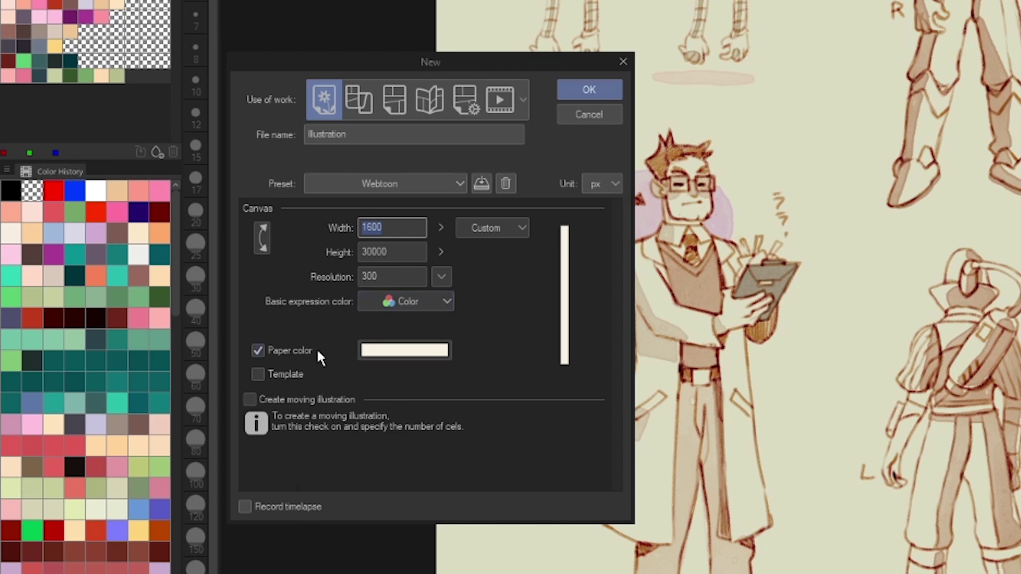
- Leave the cream Paper color unchanged and create the 1600 × 30000 px webtoon canvas
left_click(391, 353)
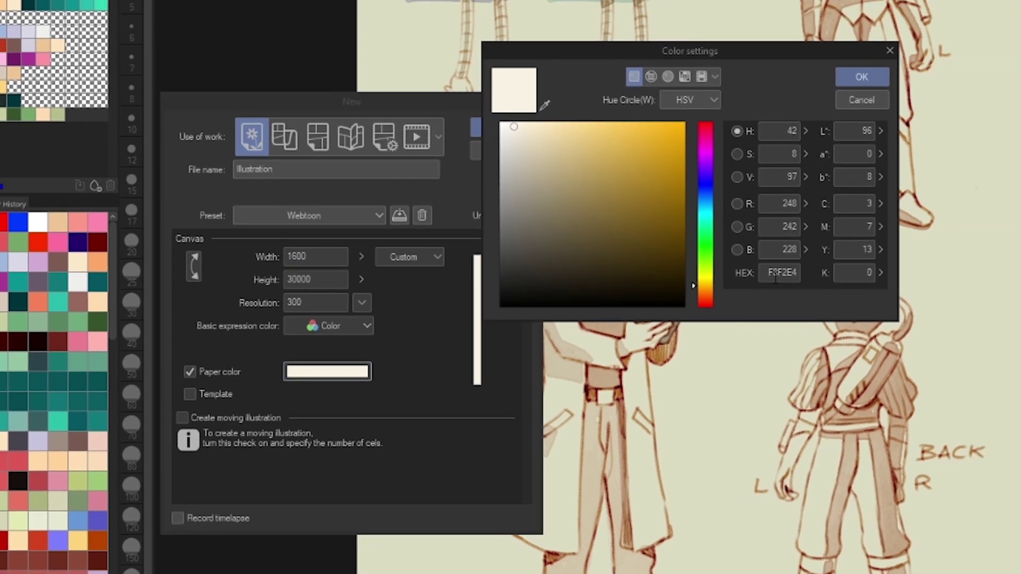
left_click(846, 100)
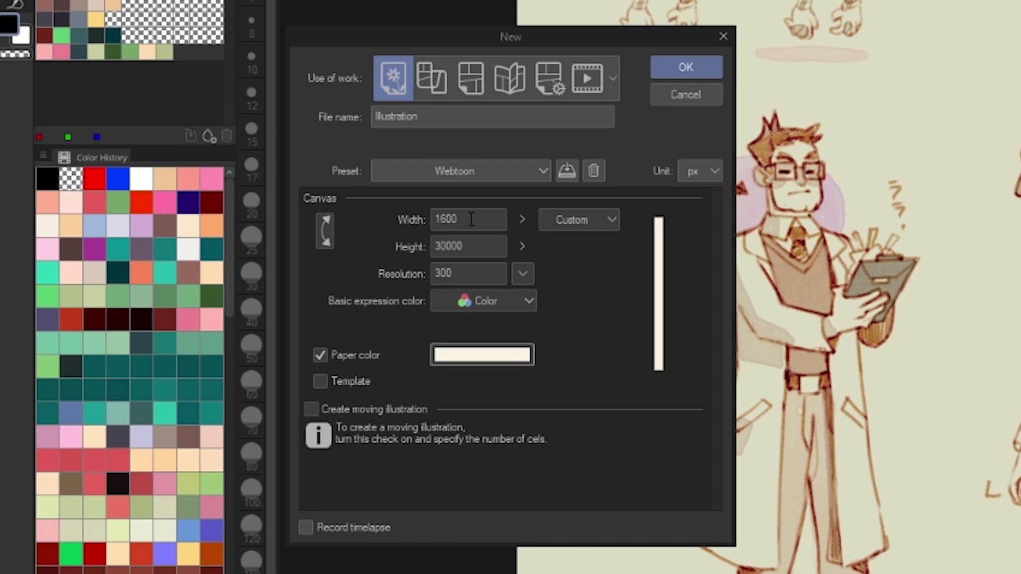
key("Return")
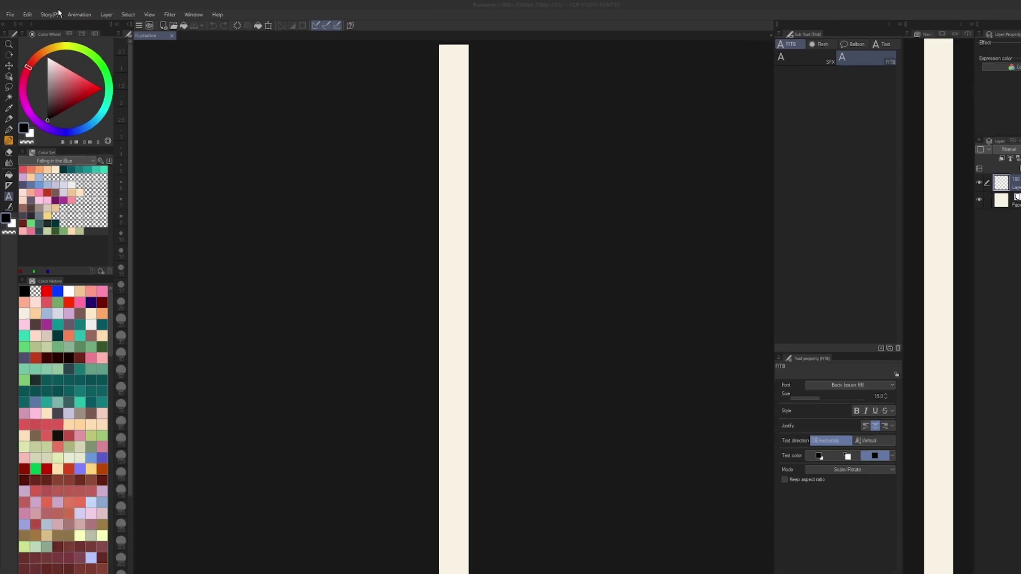
- Add page 2, storing the story in a Desktop management folder named 'Project'
left_click(46, 15)
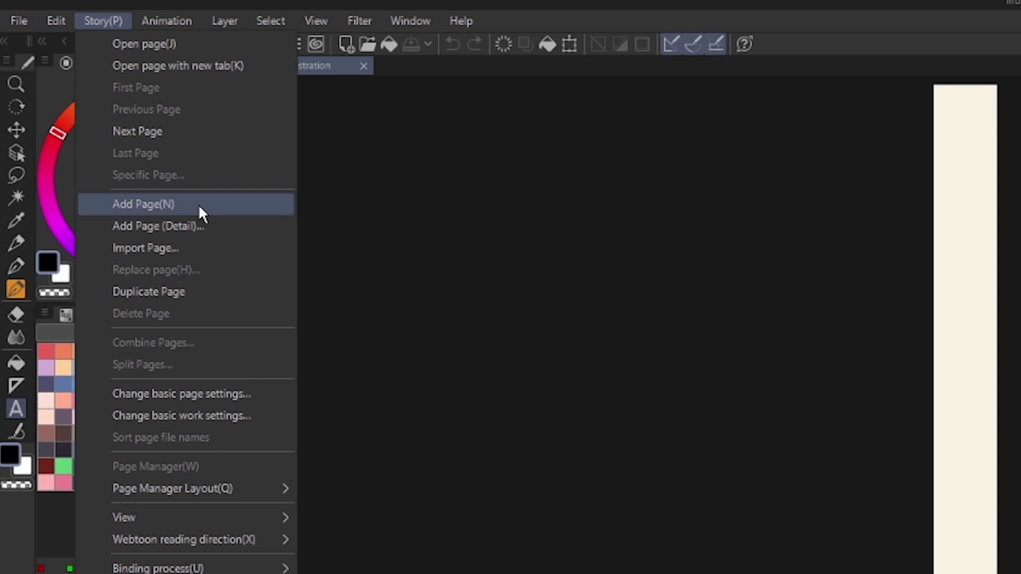
left_click(199, 204)
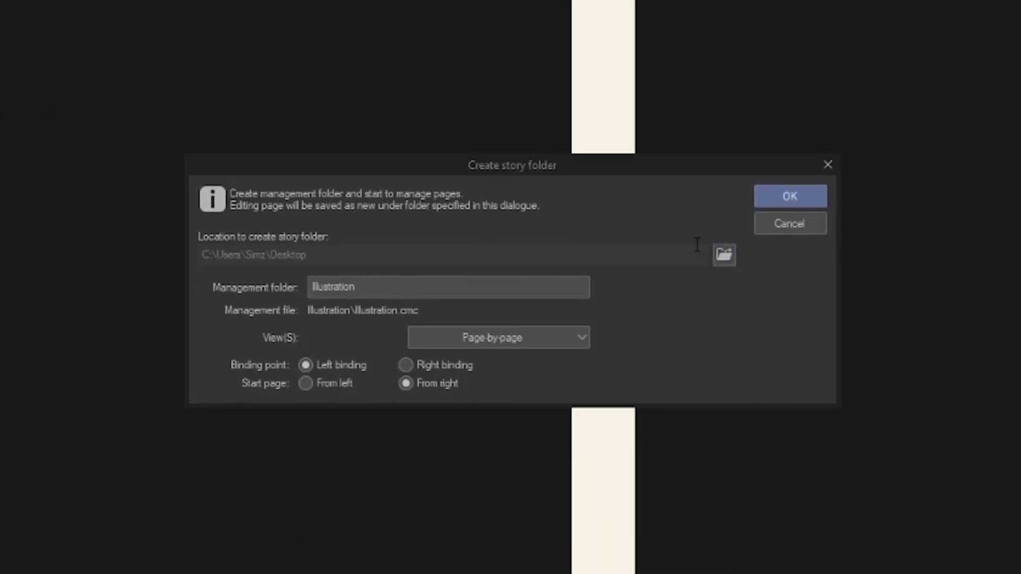
left_click(725, 257)
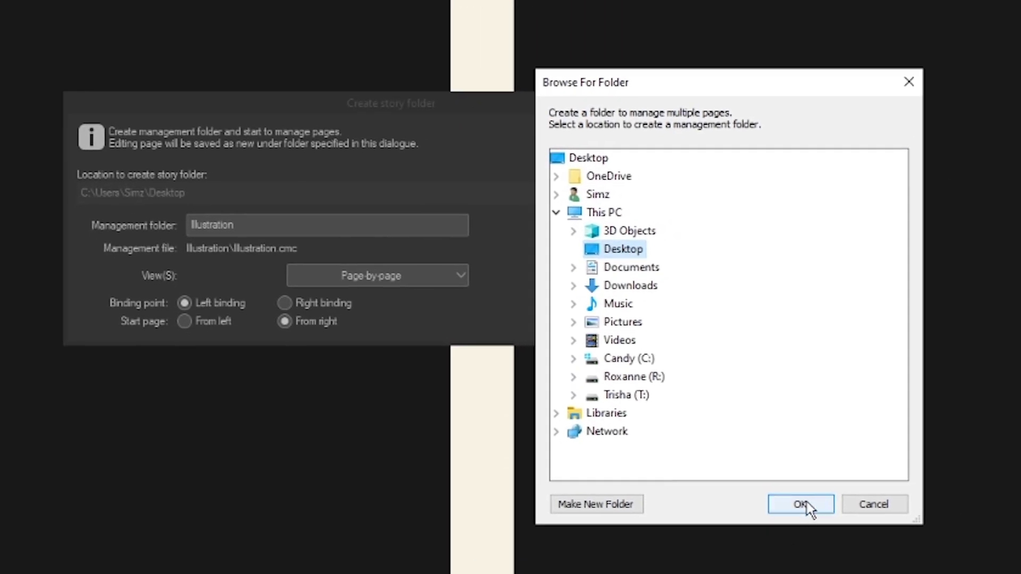
left_click(810, 508)
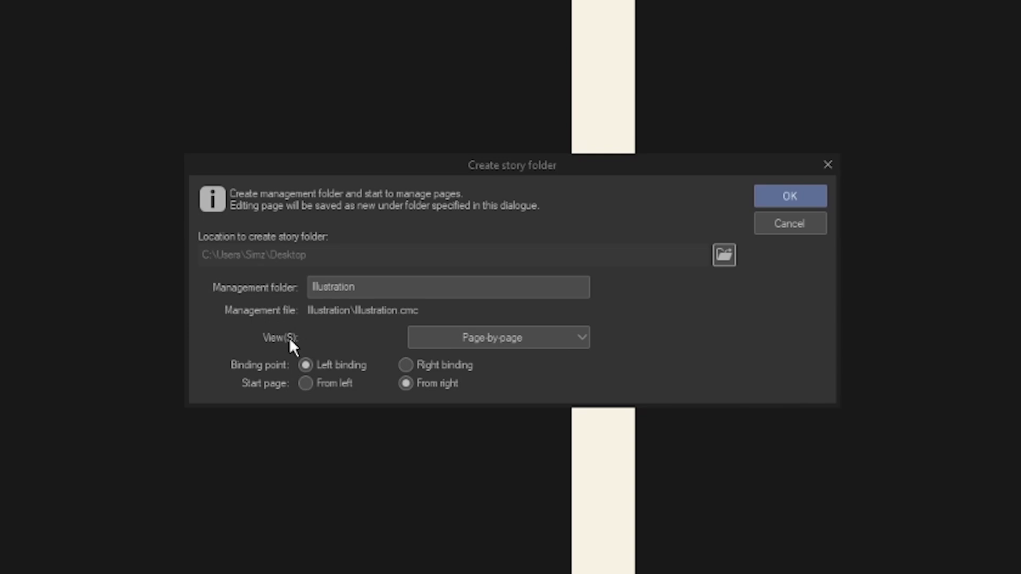
left_click_drag(388, 288, 228, 278)
type("P")
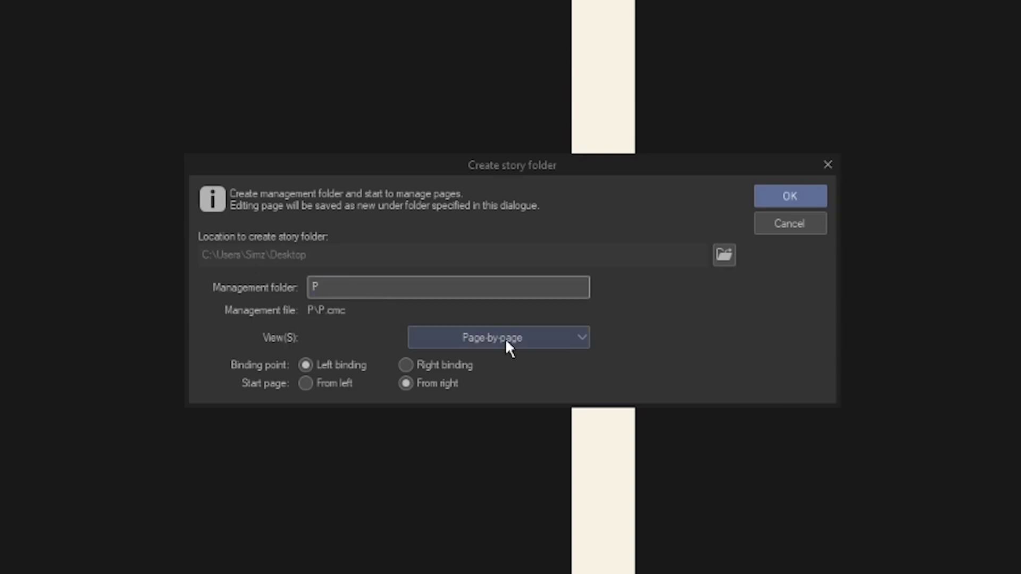
type("roject")
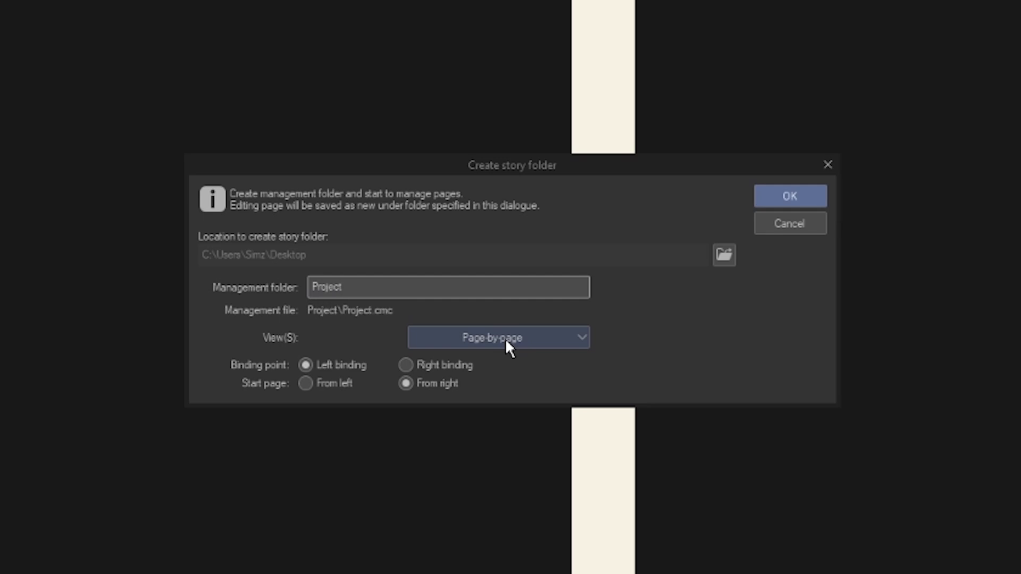
left_click(796, 198)
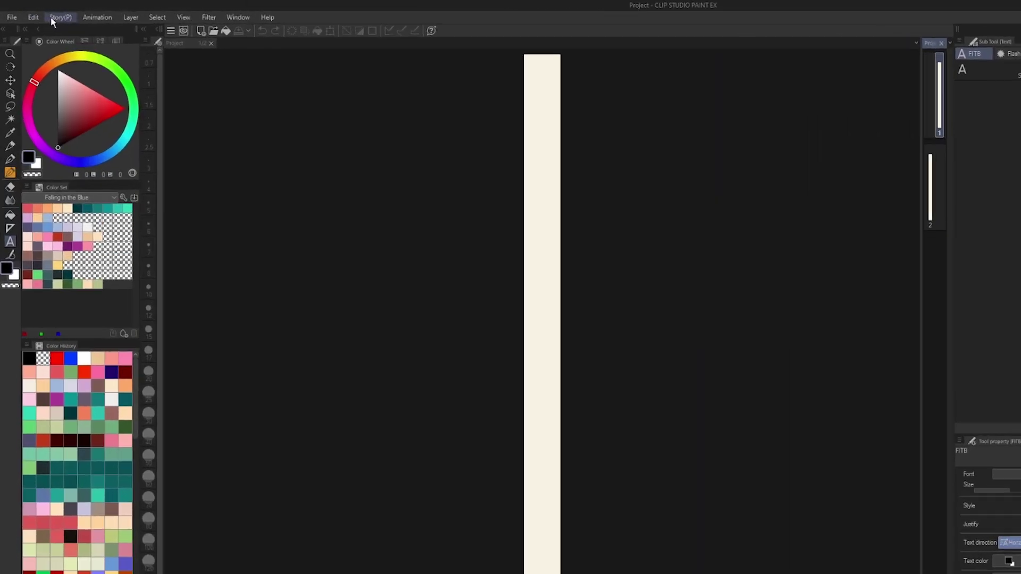
- Review the basic page settings (1600 × 30000 px, 300 dpi, cream paper) and accept them unchanged
left_click(52, 20)
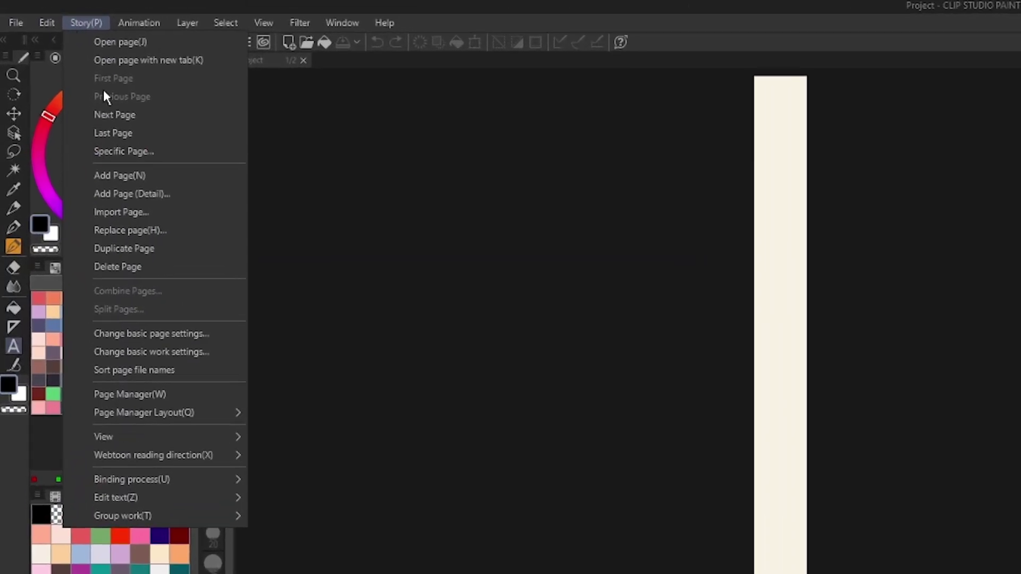
left_click(196, 336)
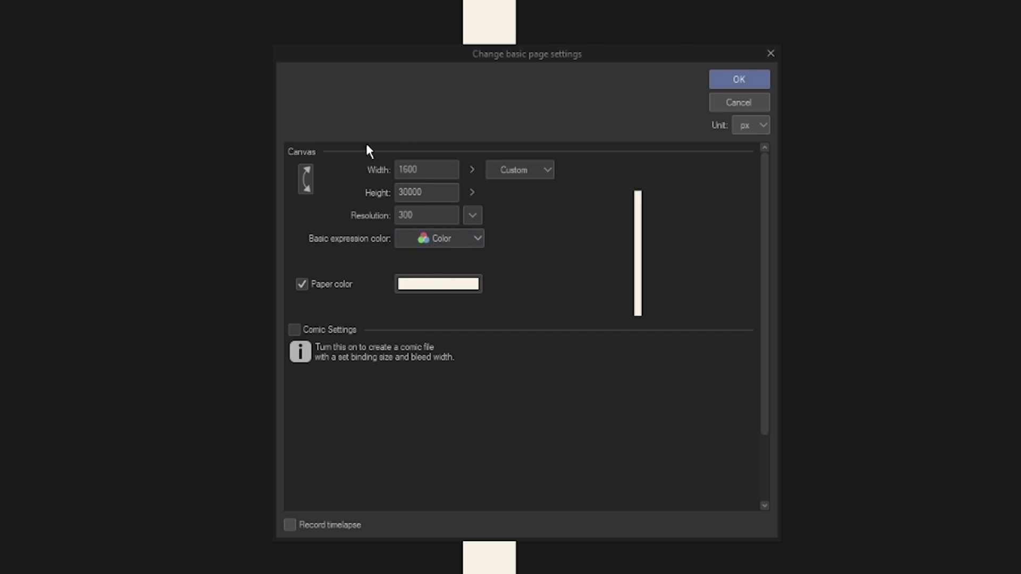
left_click(739, 77)
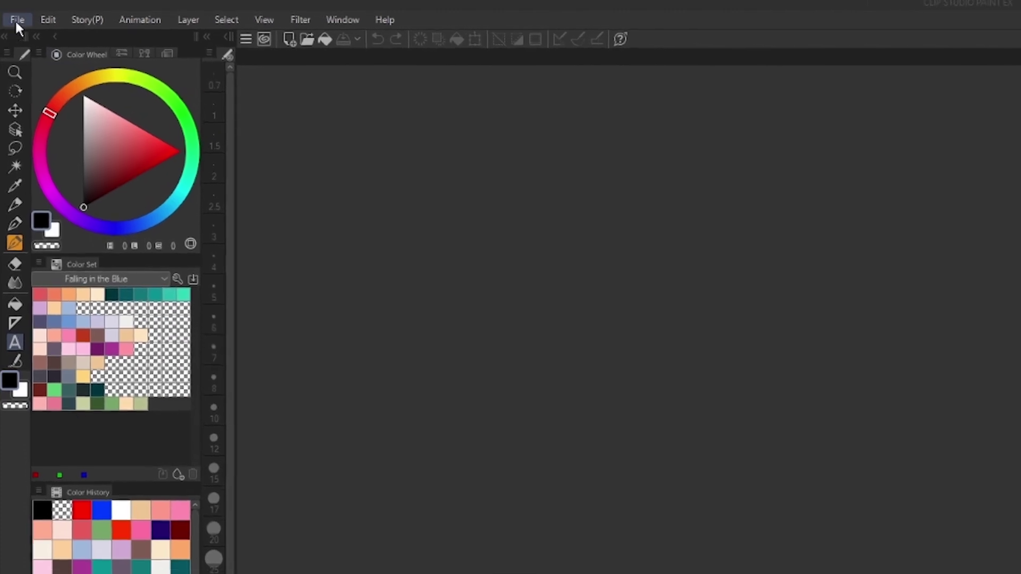
- Start a new project sized 1600 × 30000 px at 300 resolution
left_click(18, 22)
left_click(38, 39)
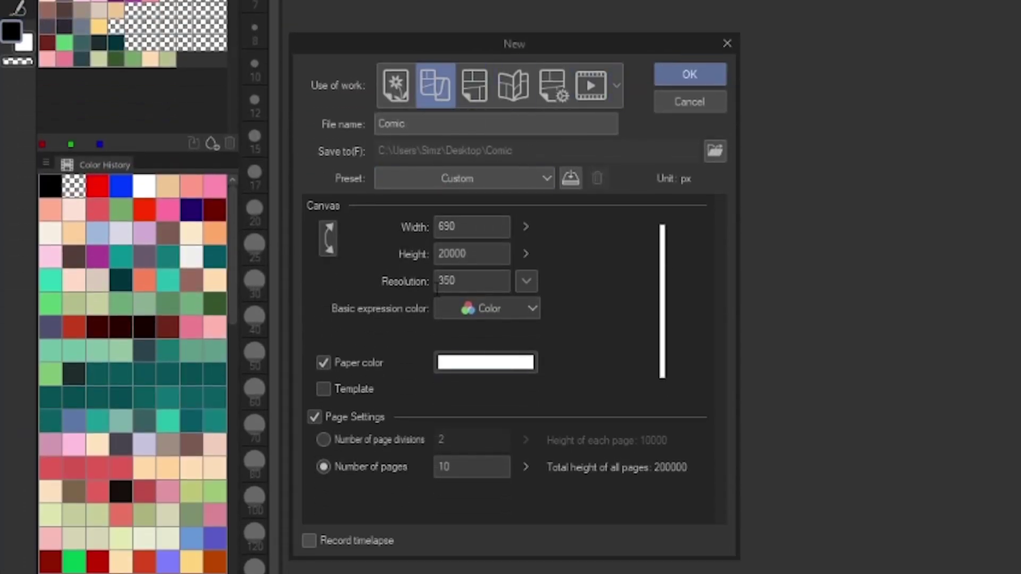
double_click(489, 225)
type("1600")
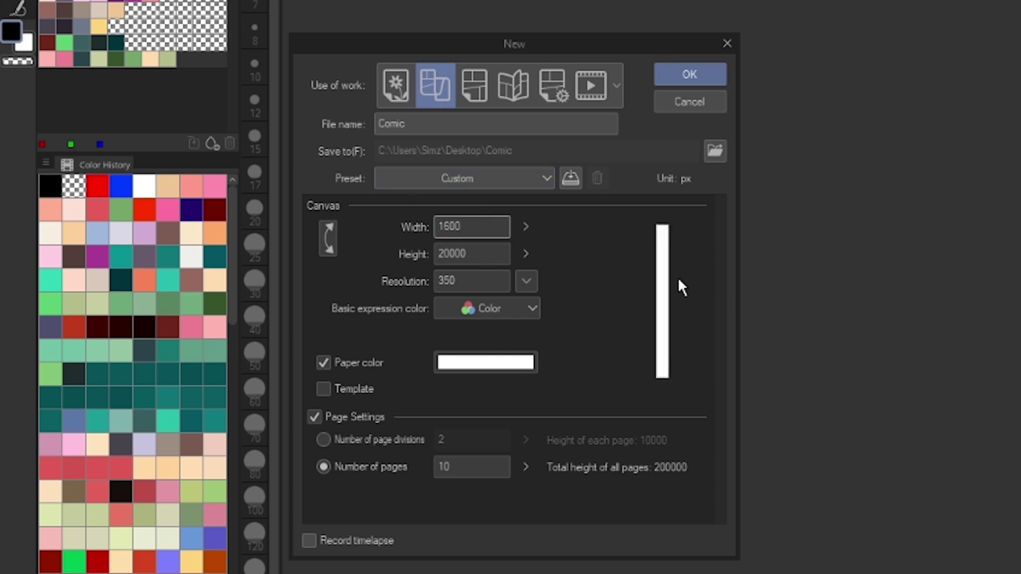
key("Tab")
type("30000")
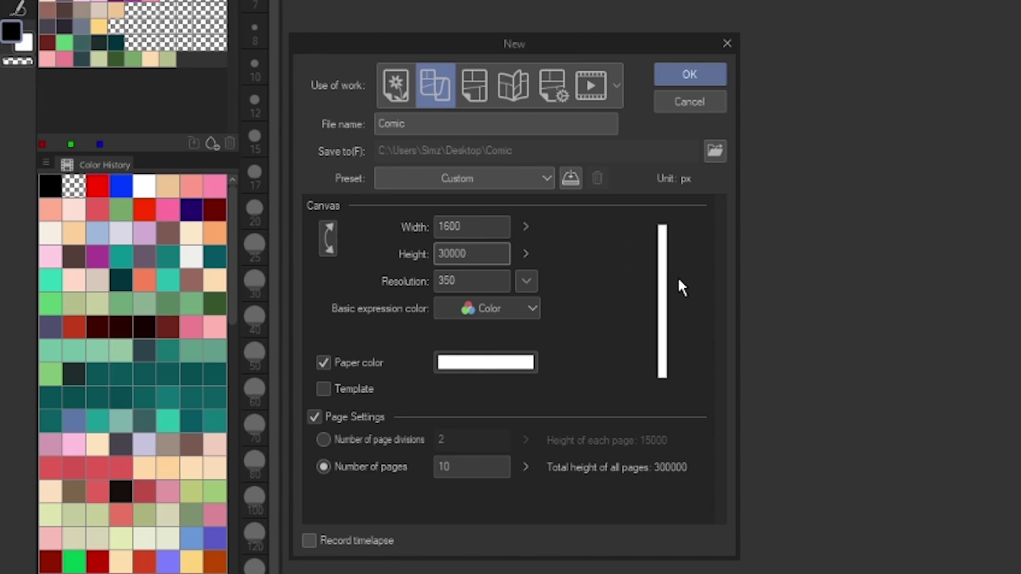
key("Tab")
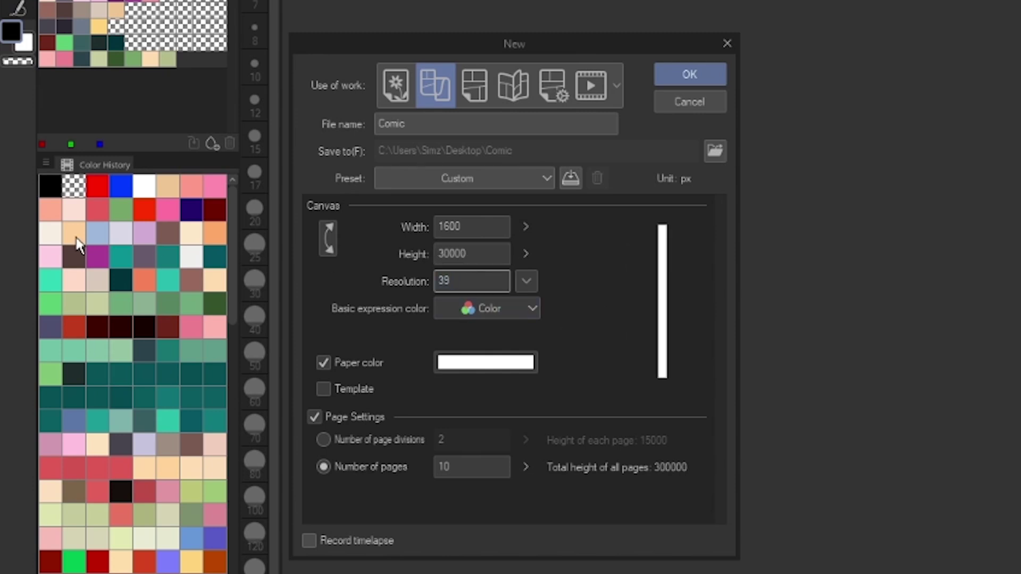
type("00")
key("BackSpace")
key("BackSpace")
key("BackSpace")
type("00")
- Set the page count to 10 and choose a pale near-white paper colour
left_click(473, 467)
double_click(471, 468)
type("10")
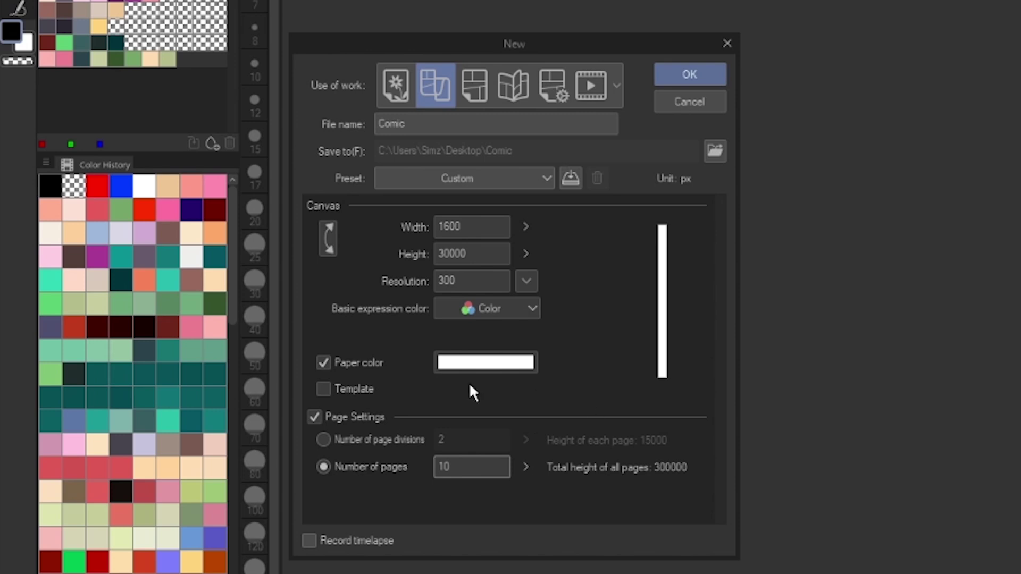
left_click(493, 366)
left_click(709, 69)
mouse_move(709, 69)
left_mouse_down()
mouse_move(697, 50)
mouse_move(698, 68)
left_mouse_up()
left_click(612, 272)
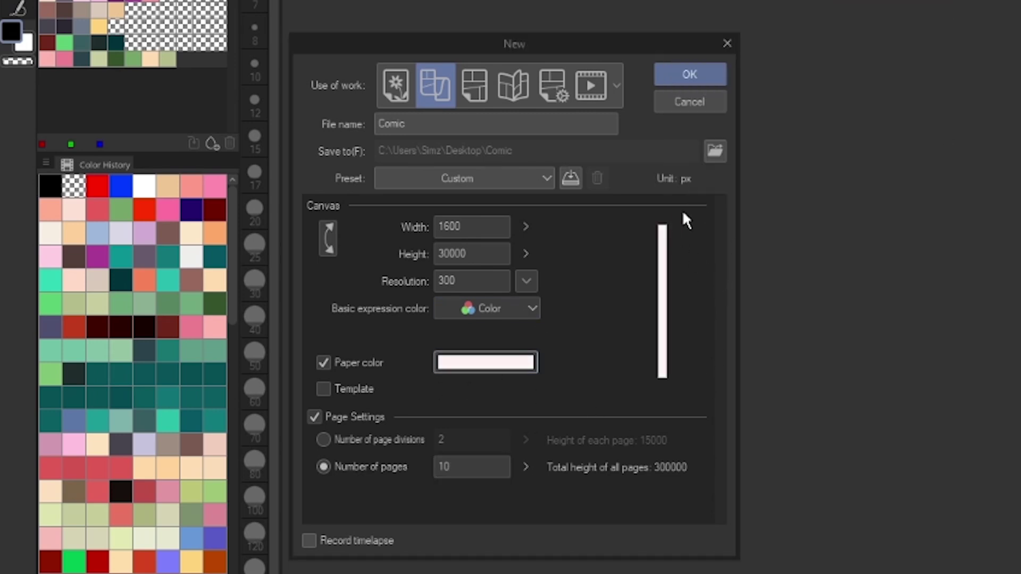
- Name the project 'My Comic' and create it
left_click(718, 151)
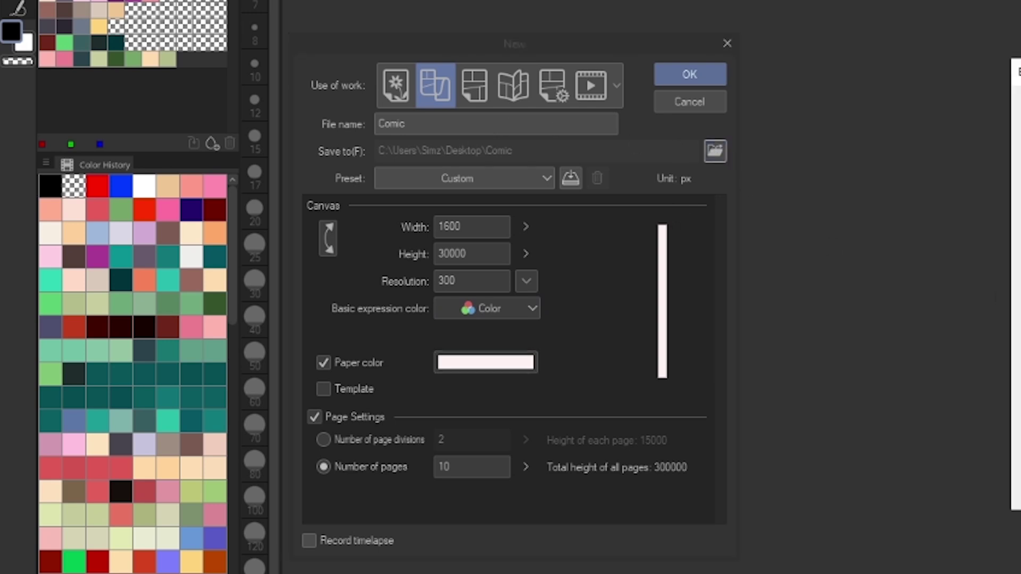
key("Escape")
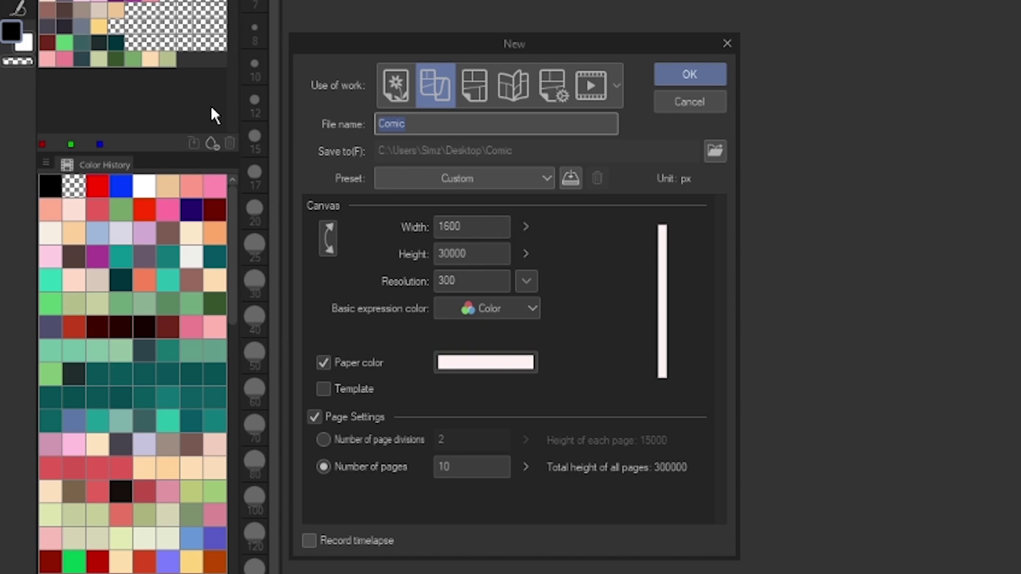
type("My Comic")
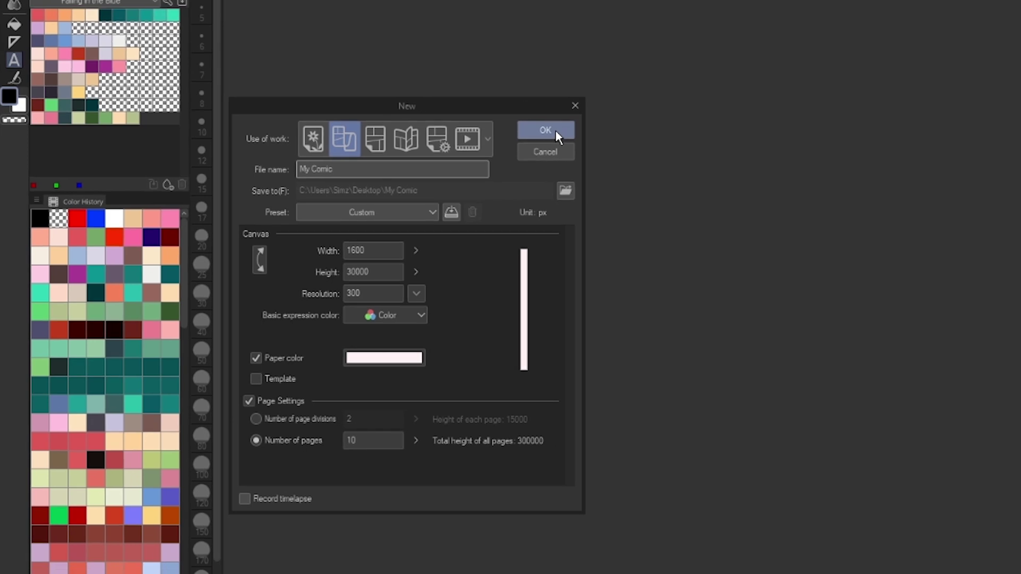
left_click(546, 131)
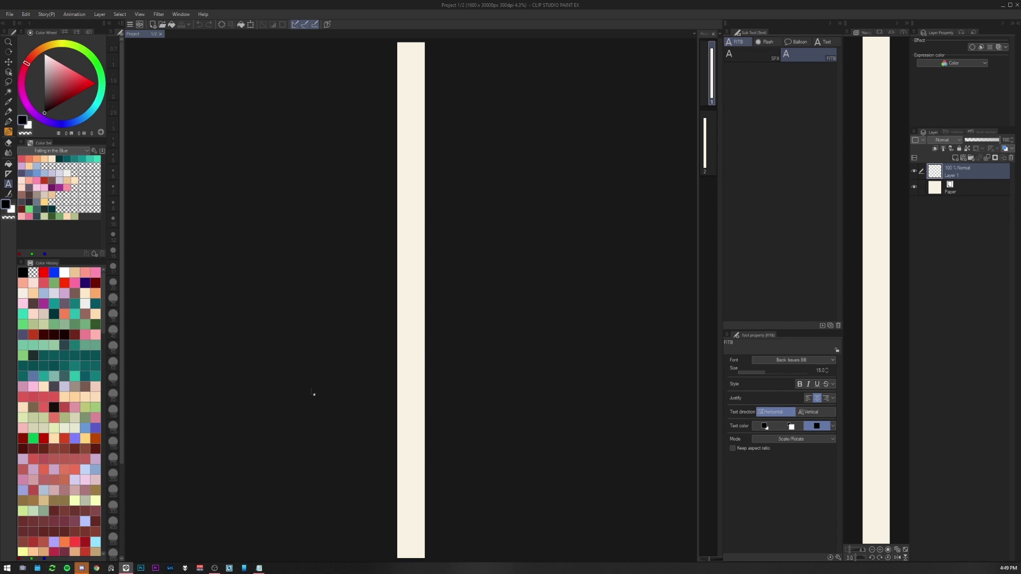
left_click(1018, 25)
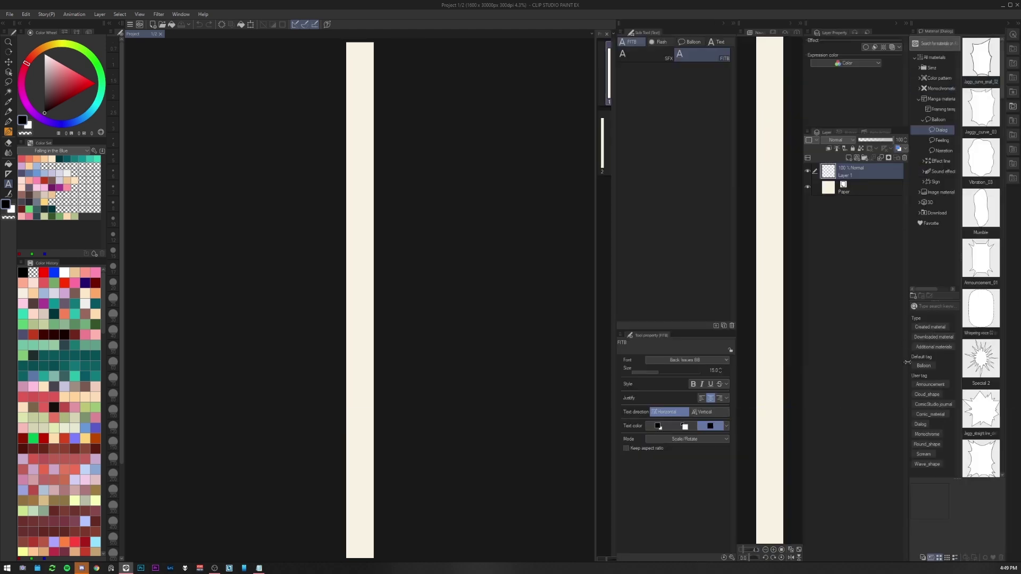
left_click(1018, 25)
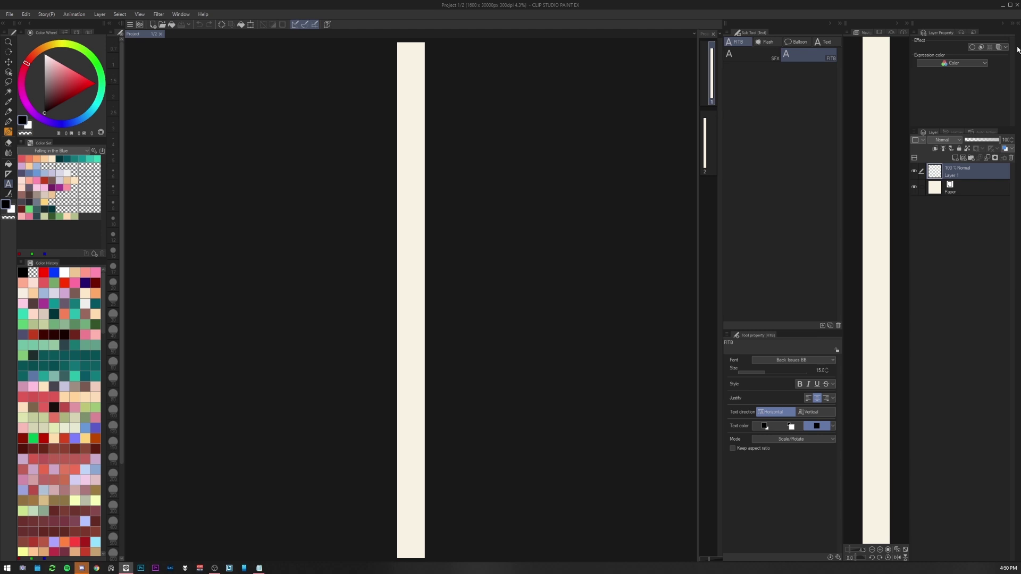
- Zoom in on the top of page 1 from 4.3% to about 46%
key("ctrl+plus")
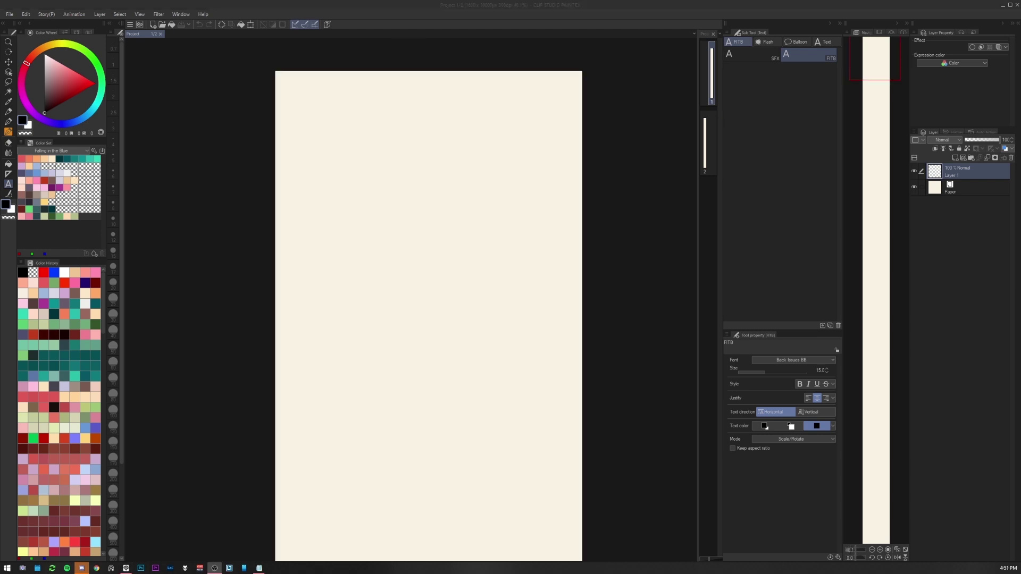